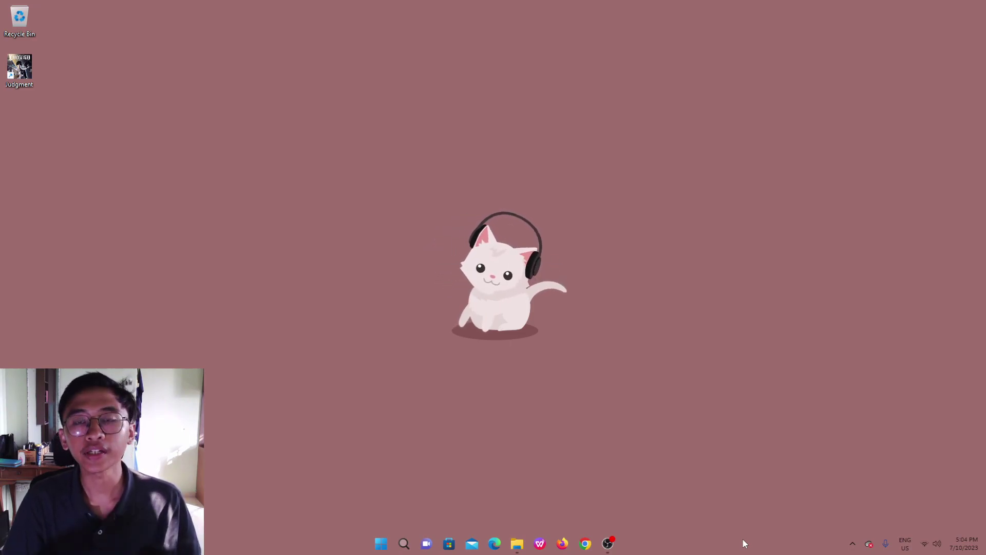
- Launch Firefox from the taskbar
left_click(562, 543)
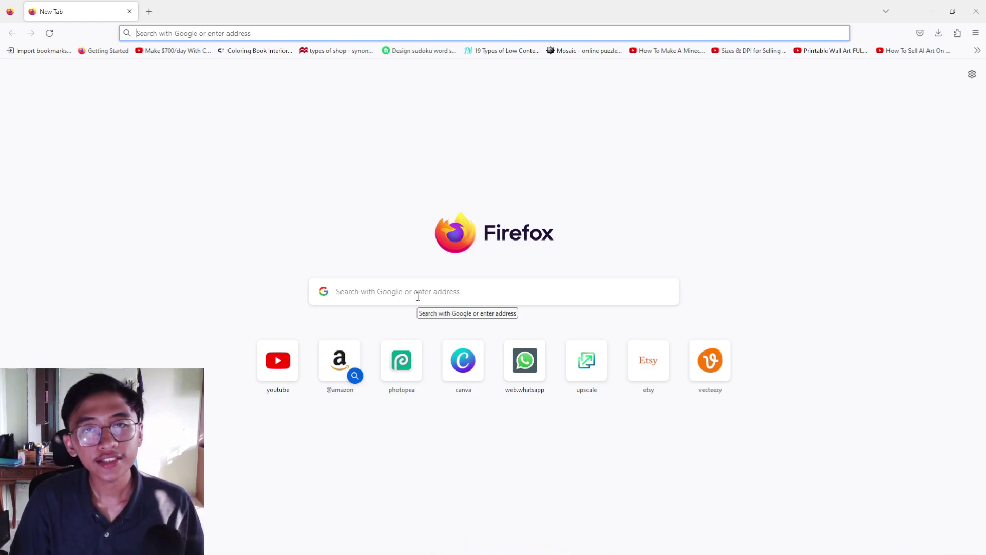
- Search Google for 'sellerapp' and open the SellerApp website from the results
left_click(418, 297)
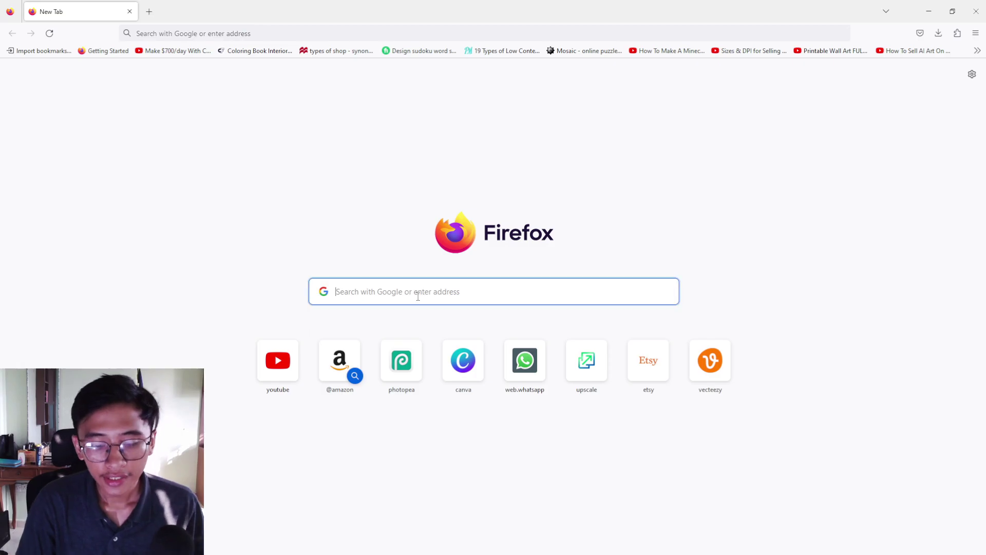
type("sellerapp")
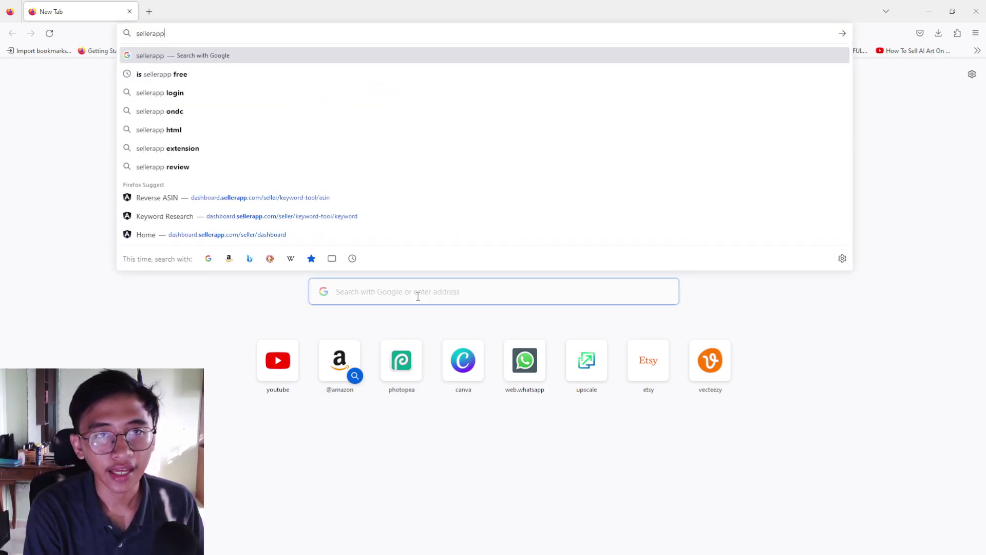
key("Return")
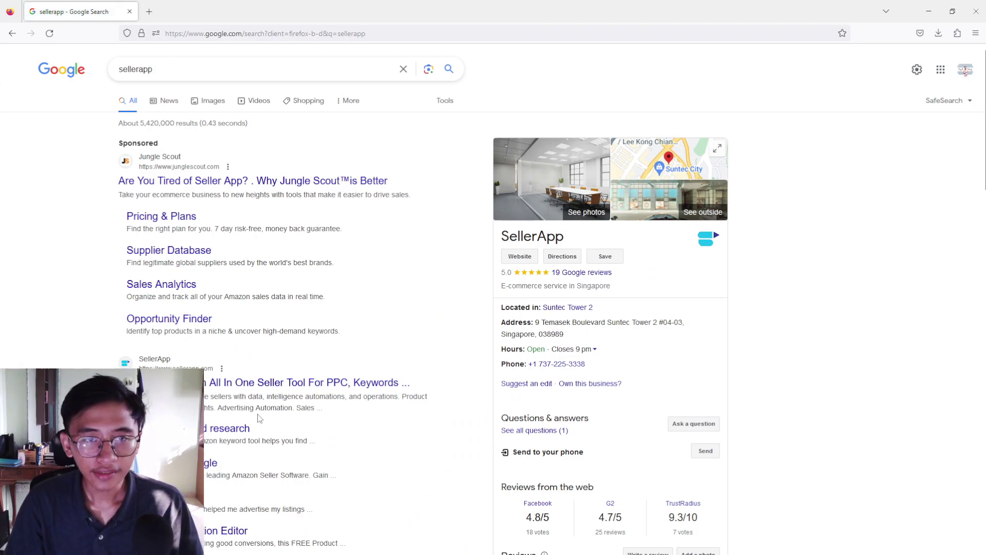
left_click(222, 390)
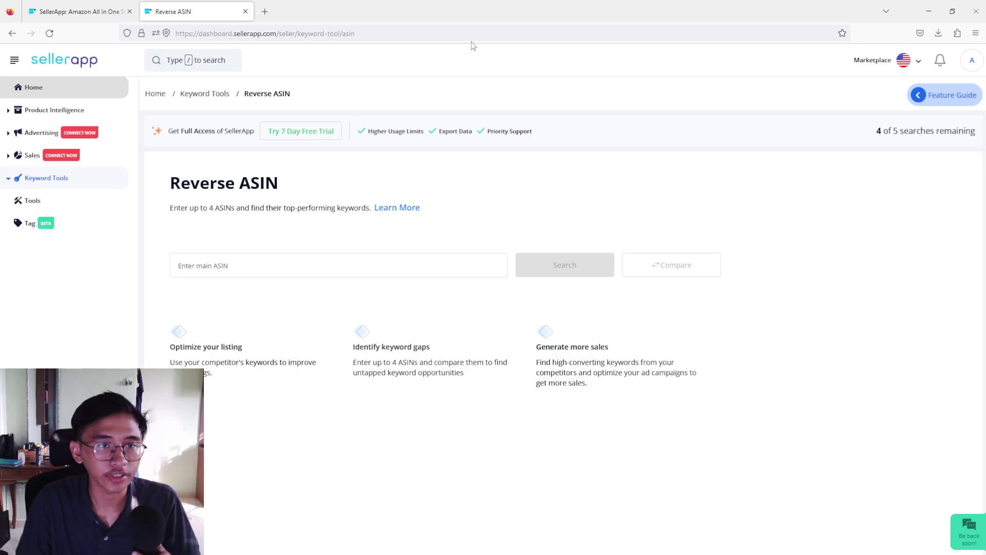
- Open the Reverse ASIN tool under Keyword Tools in SellerApp's sidebar
left_click(34, 184)
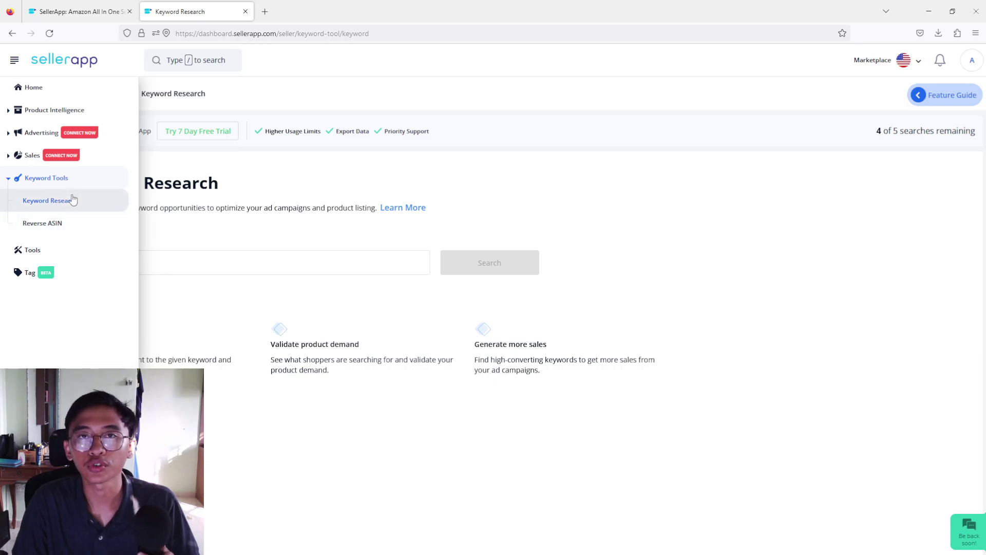
left_click(51, 227)
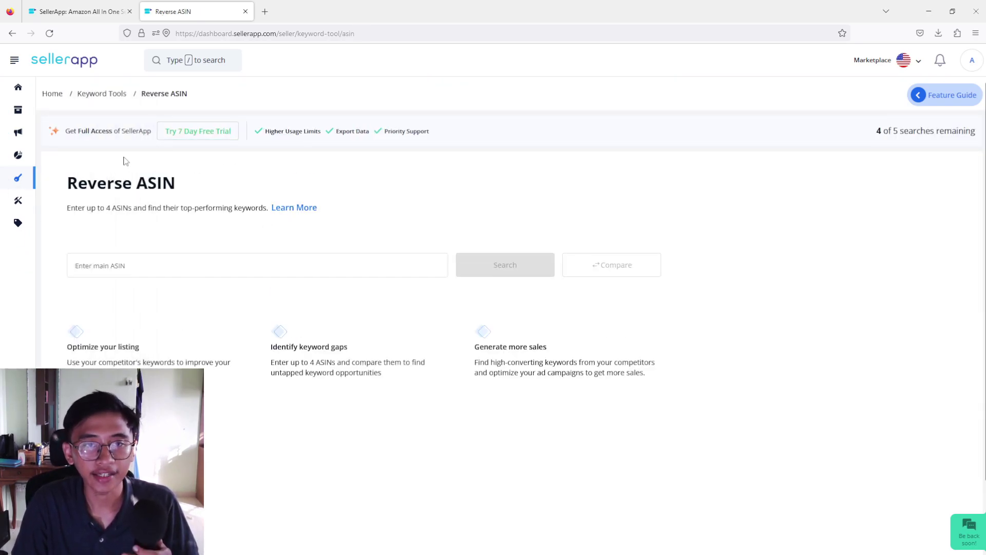
left_click_drag(135, 189, 177, 185)
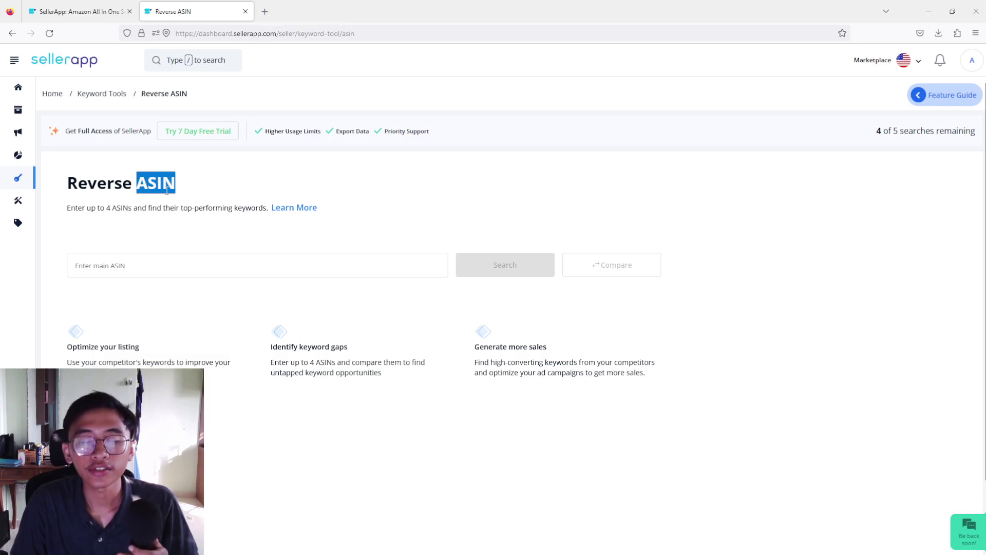
- Go to amazon.com in a new browser tab
left_click(265, 11)
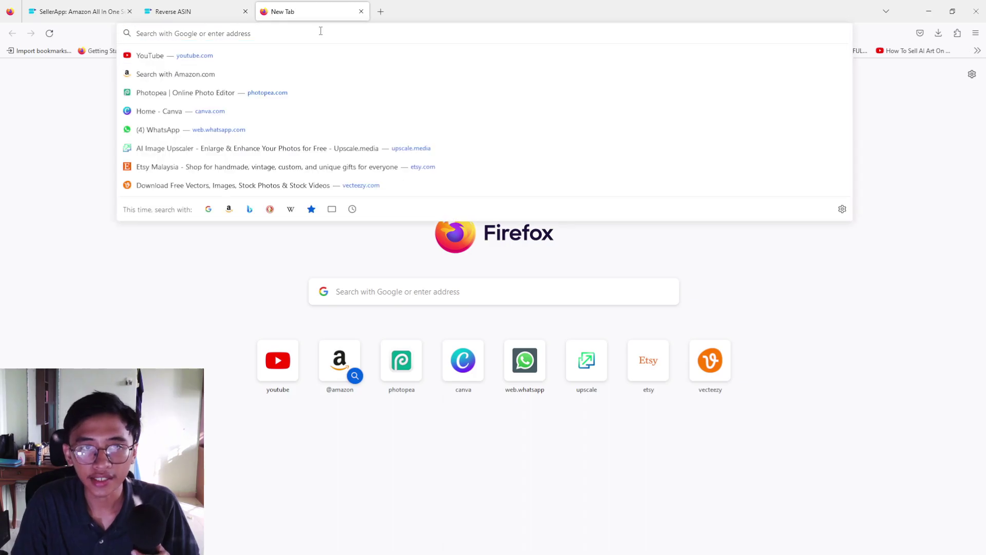
type("amazon.com/")
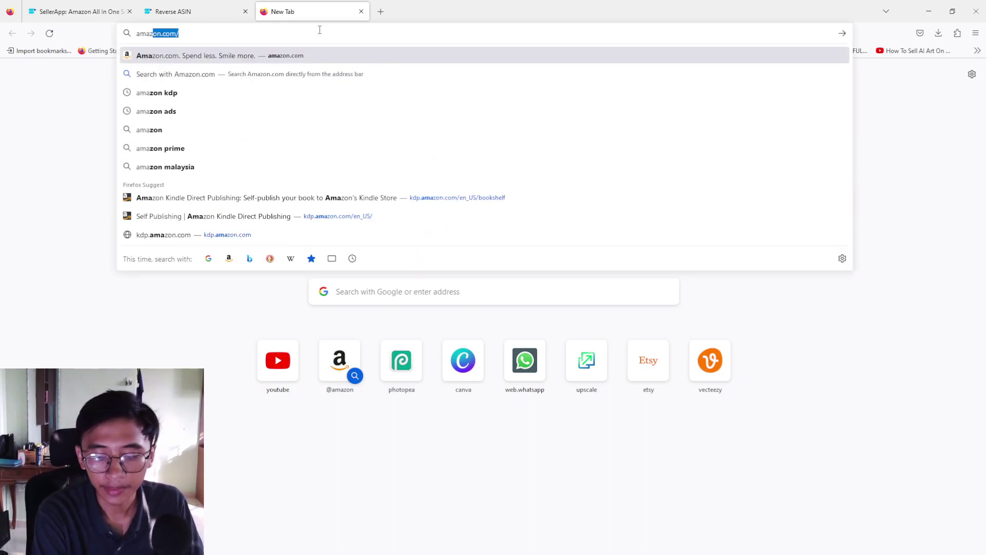
key("Return")
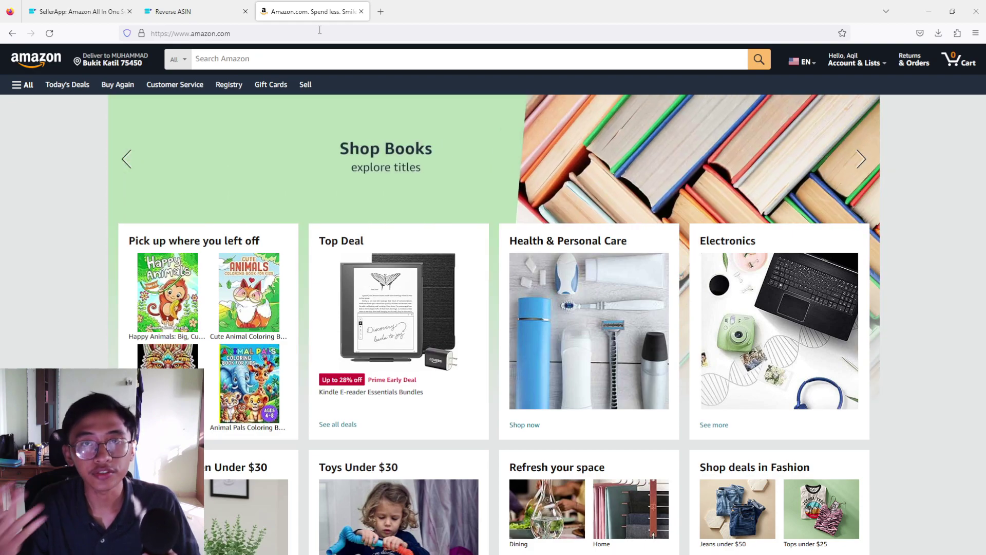
- Search Amazon for 'animals coloring book' using the search suggestion
left_click(289, 60)
type("a")
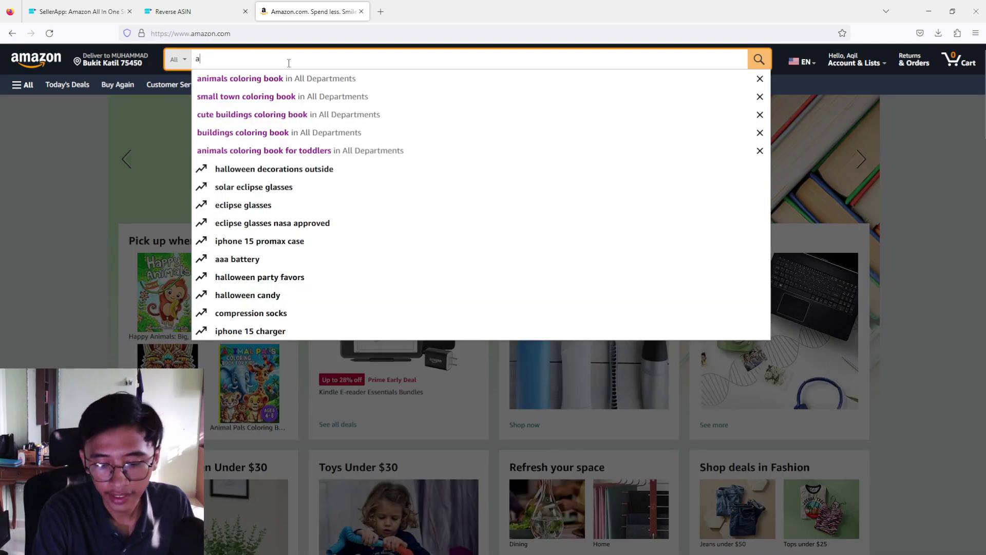
type("nimals c")
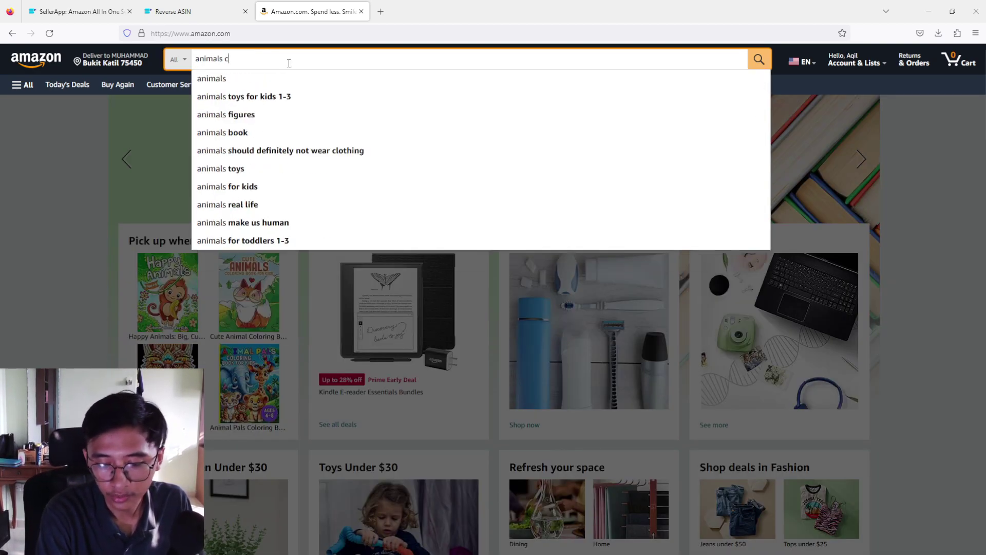
type("oloring")
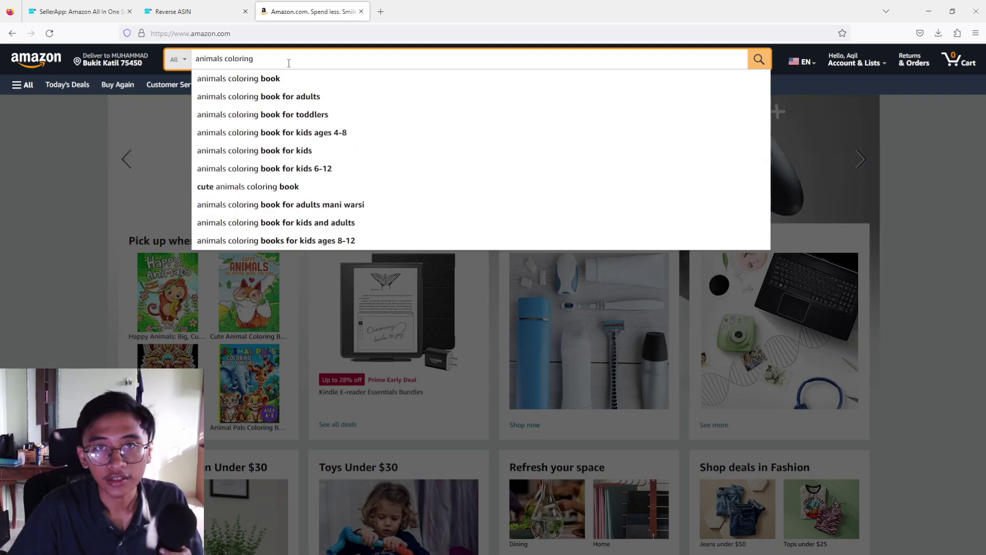
left_click(283, 77)
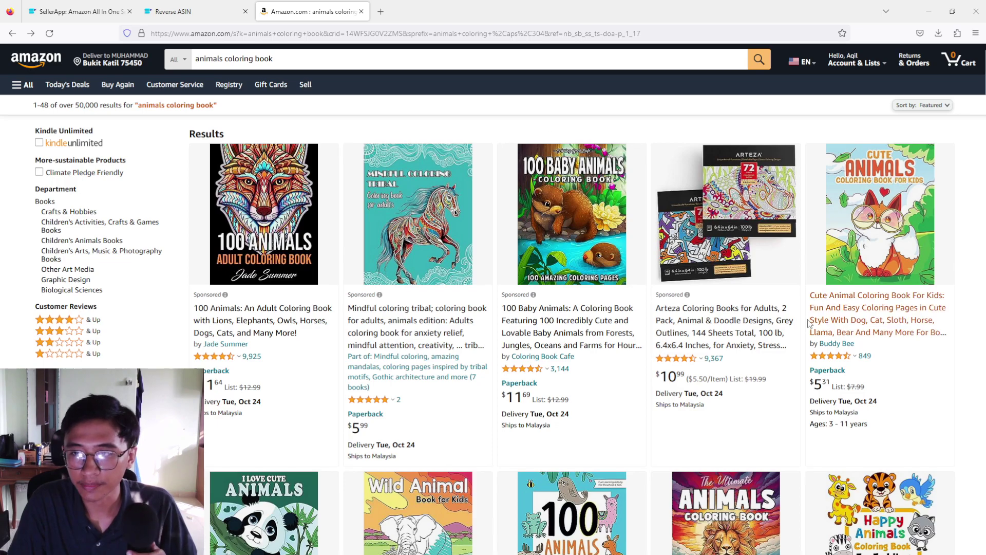
- Copy the coloring book's ASIN B09RFZXVYX from its Product details section
scroll(910, 365, "down", 4)
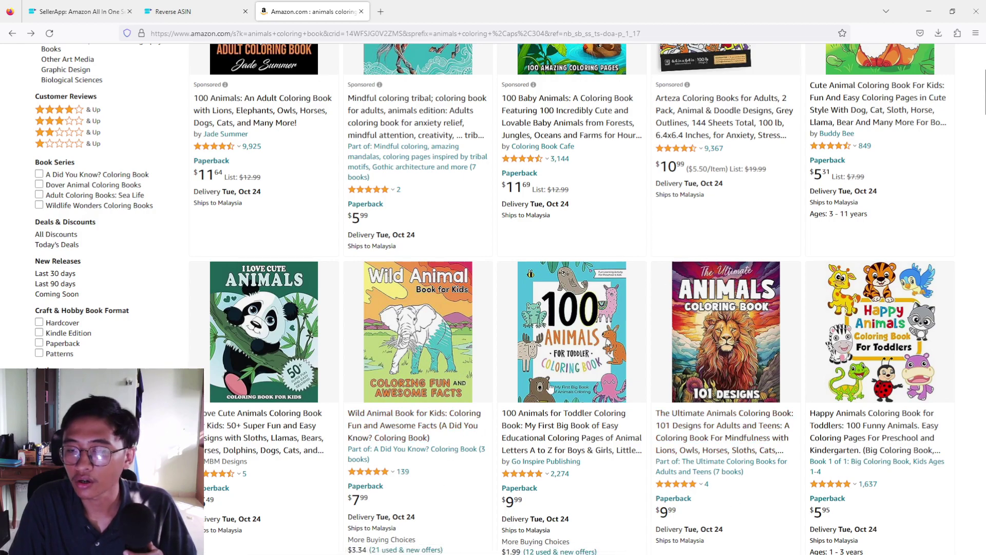
scroll(873, 278, "up", 4)
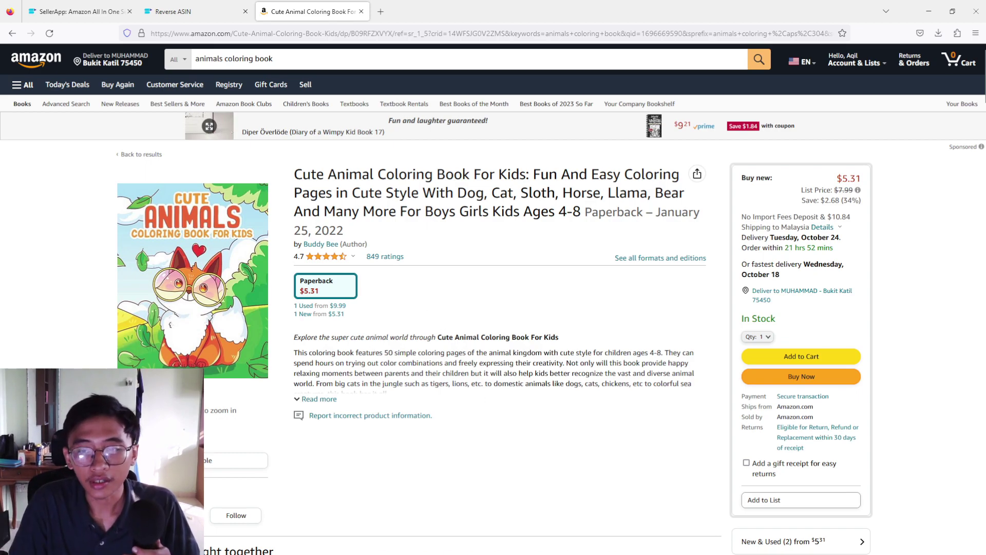
scroll(498, 307, "down", 20)
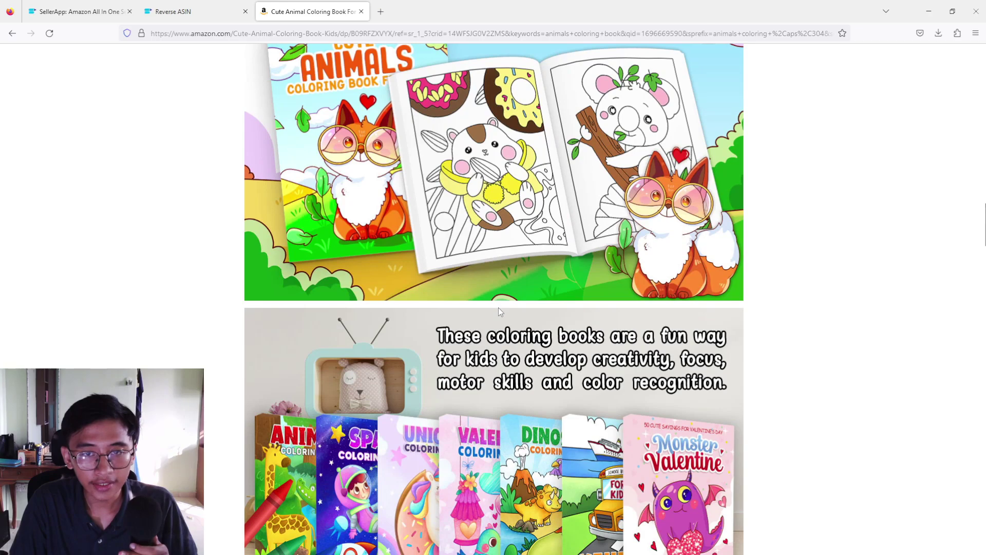
scroll(499, 311, "down", 15)
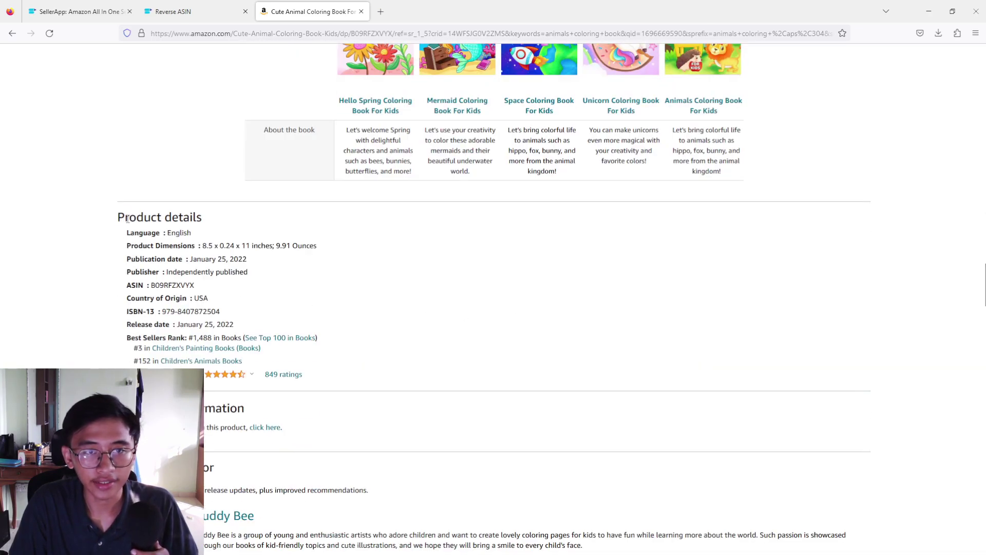
triple_click(127, 218)
left_click(226, 242)
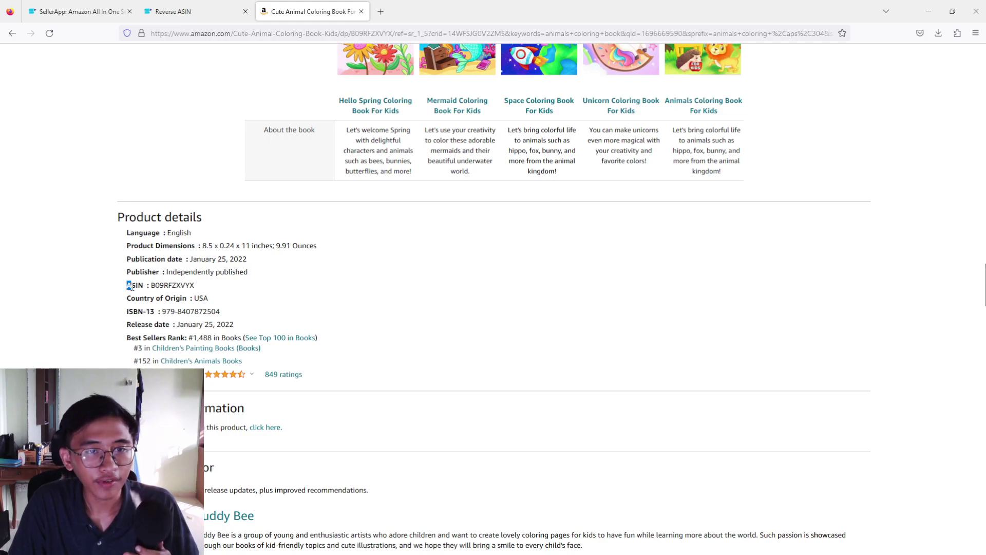
left_click(153, 284)
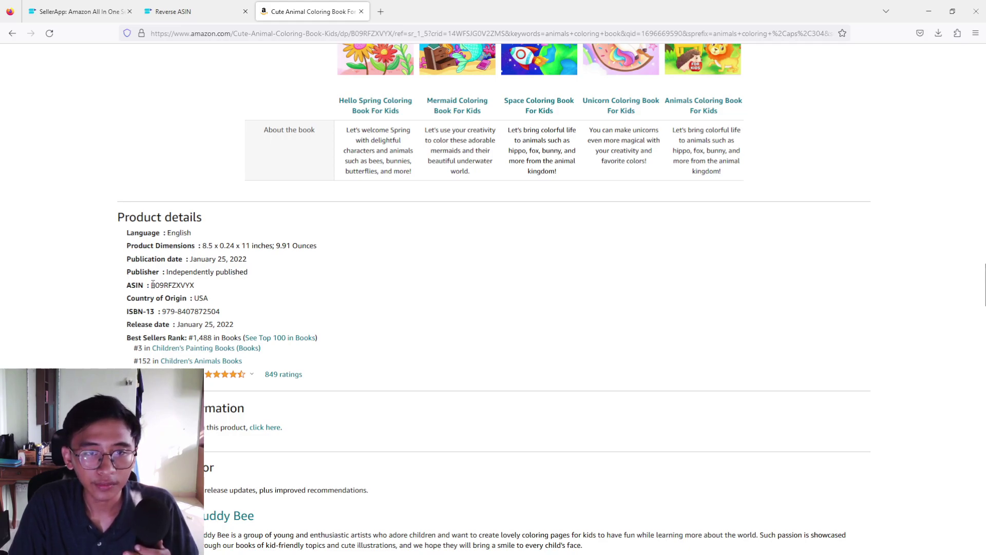
left_click_drag(170, 286, 195, 286)
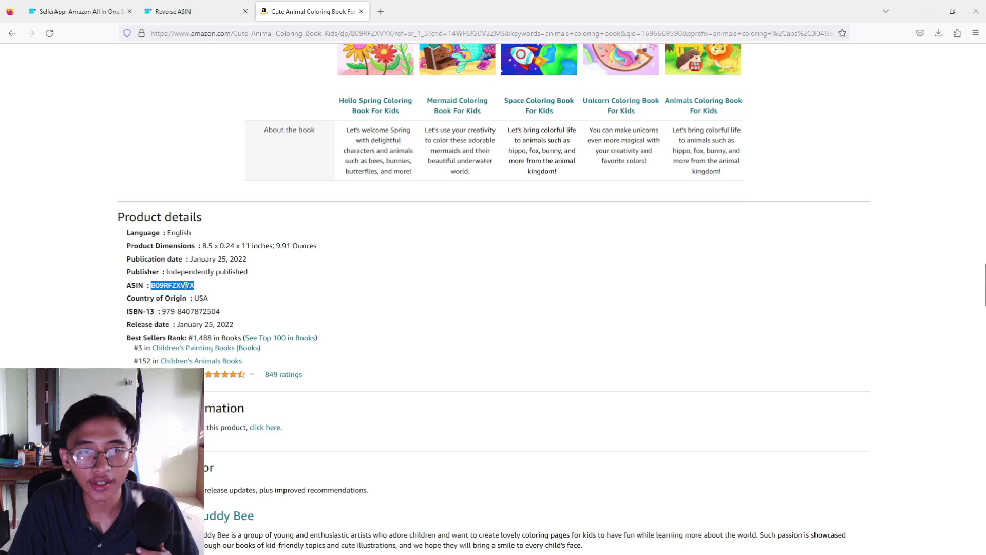
right_click(186, 287)
left_click(200, 299)
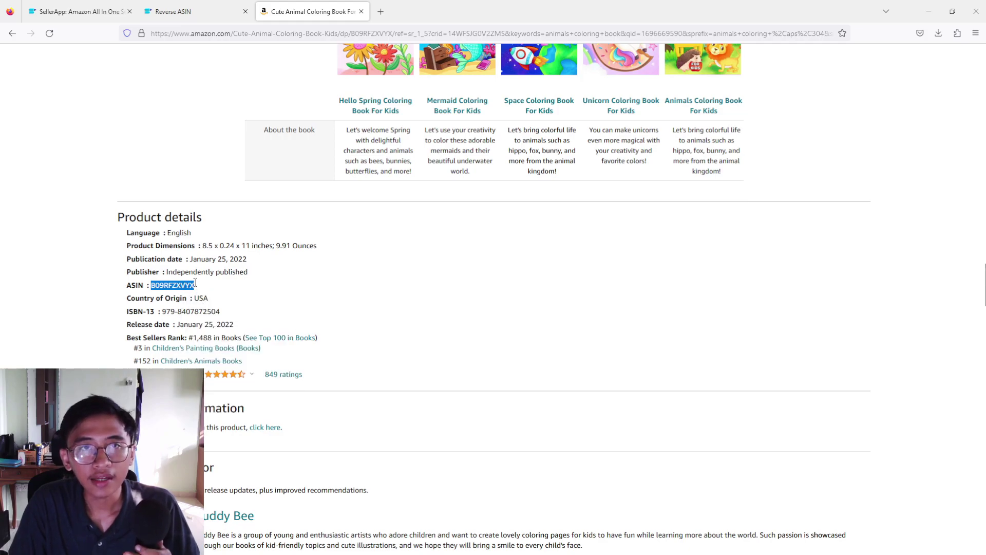
- Paste ASIN B09RFZXVYX into SellerApp's Reverse ASIN field and run the search
left_click(202, 6)
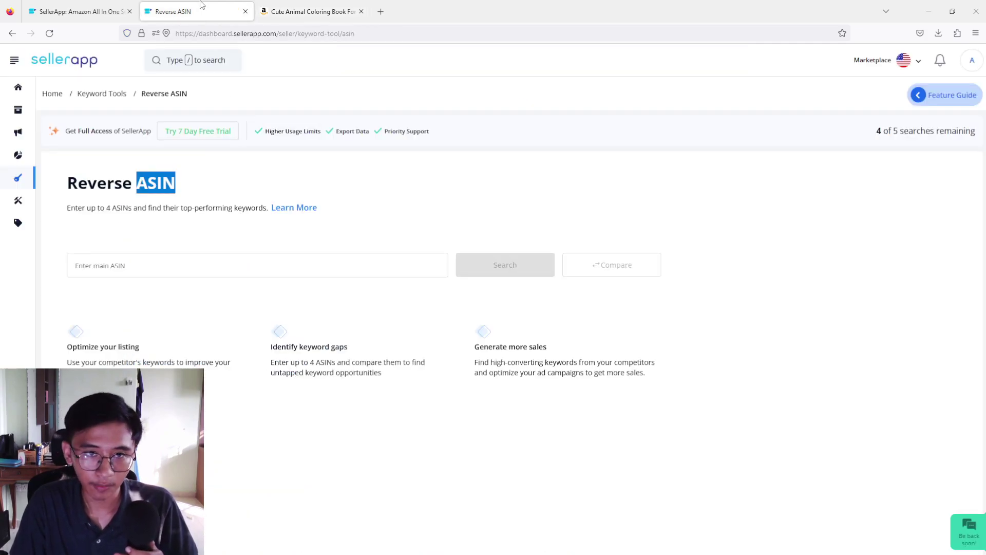
left_click(217, 292)
right_click(208, 271)
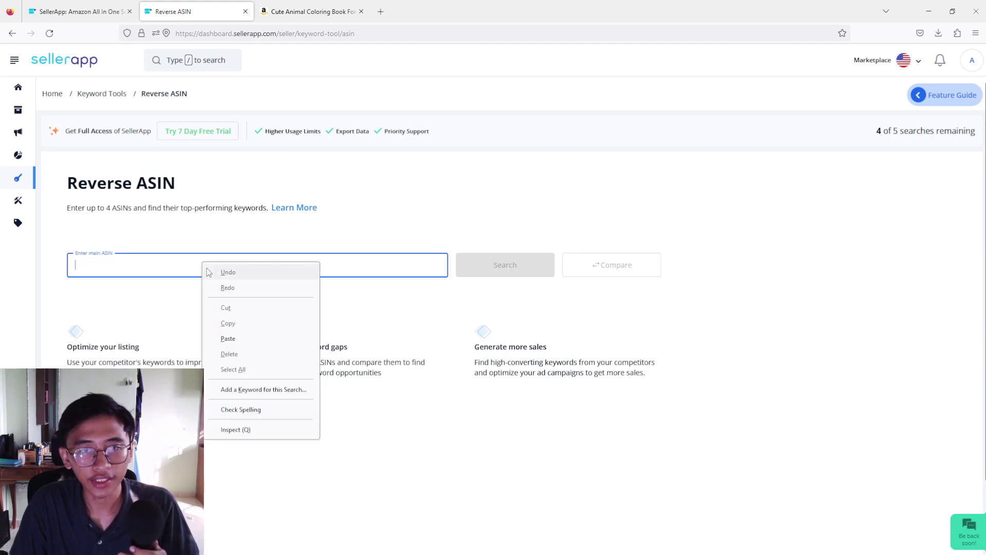
left_click(228, 338)
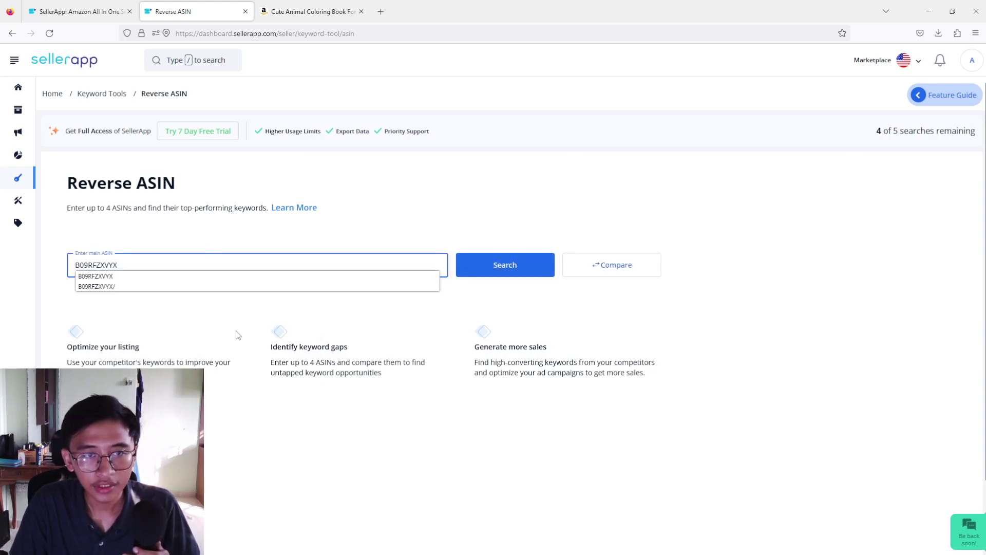
left_click(239, 333)
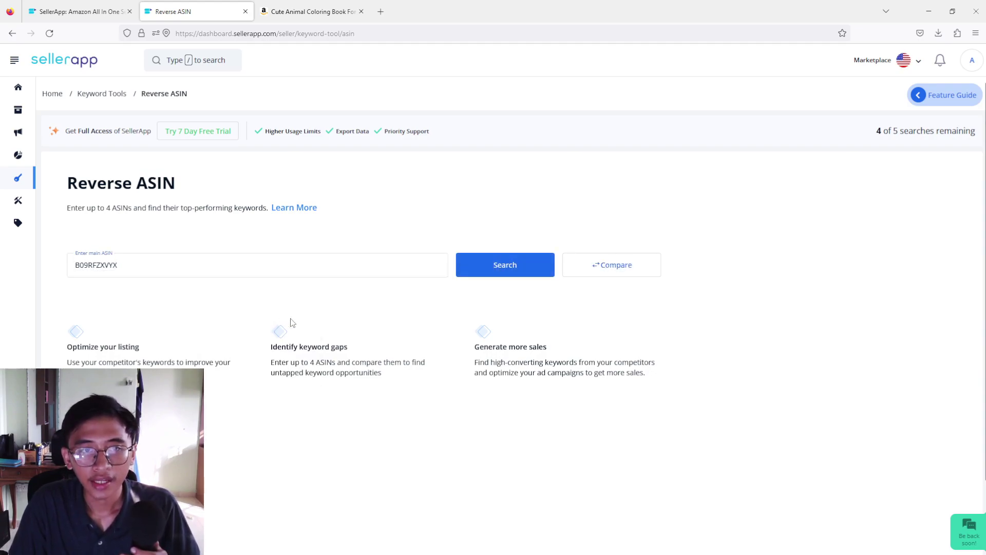
left_click(520, 271)
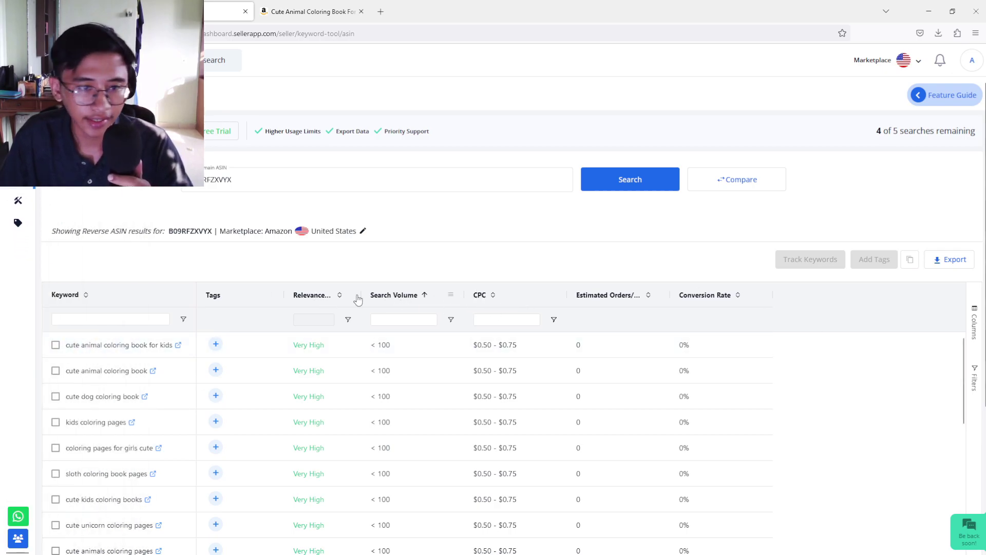
- Sort the keyword results by Relevance in descending order
scroll(358, 299, "down", 3)
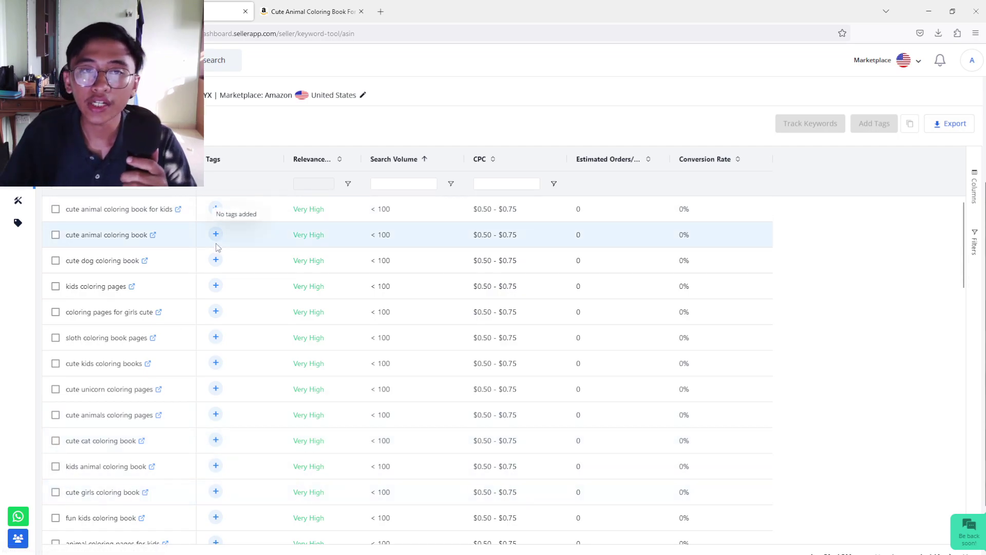
scroll(101, 349, "down", 10)
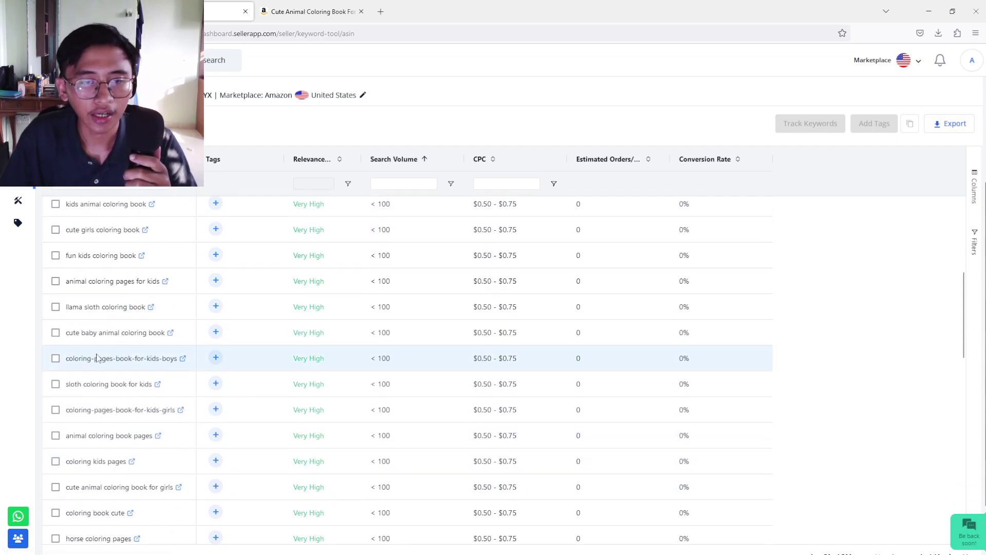
scroll(98, 361, "up", 5)
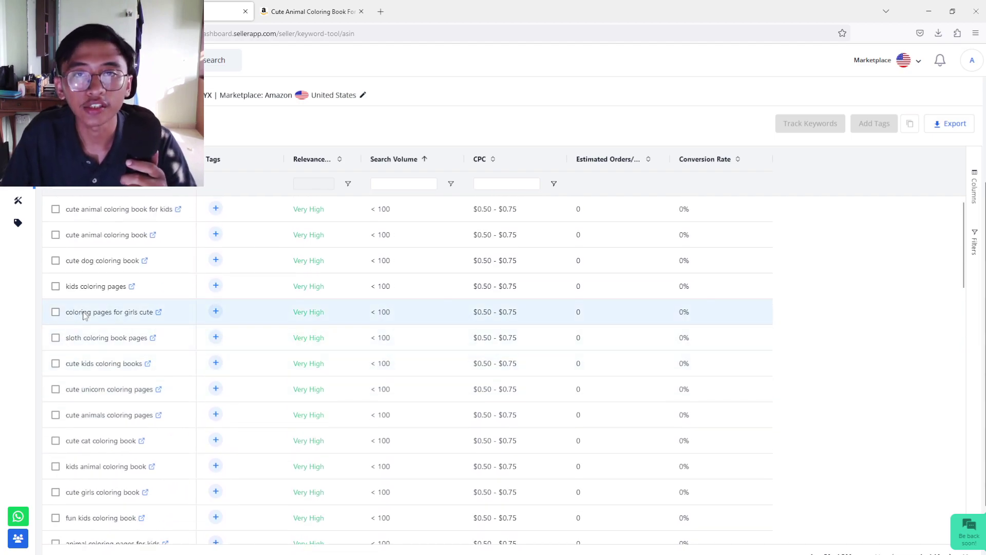
scroll(88, 304, "up", 3)
scroll(368, 333, "down", 1)
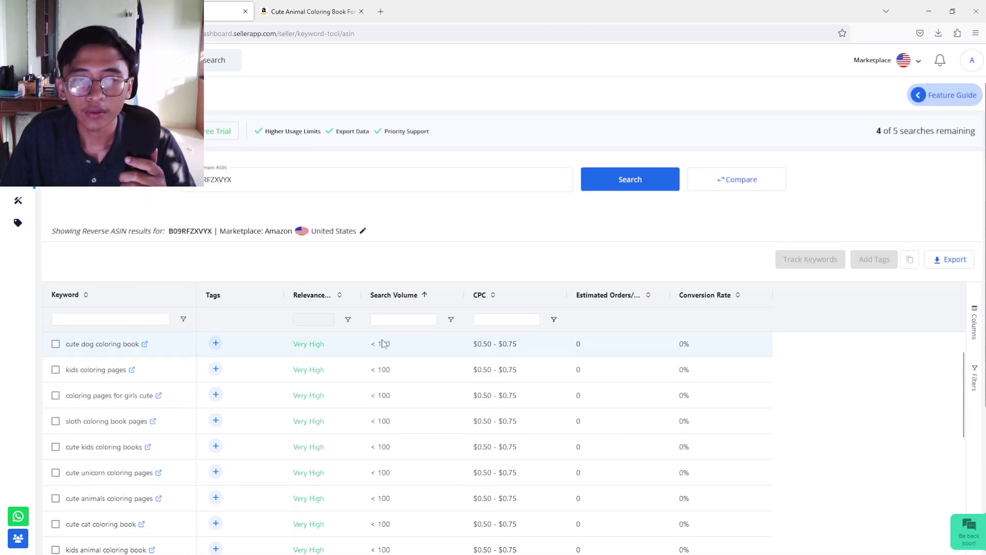
scroll(428, 271, "down", 3)
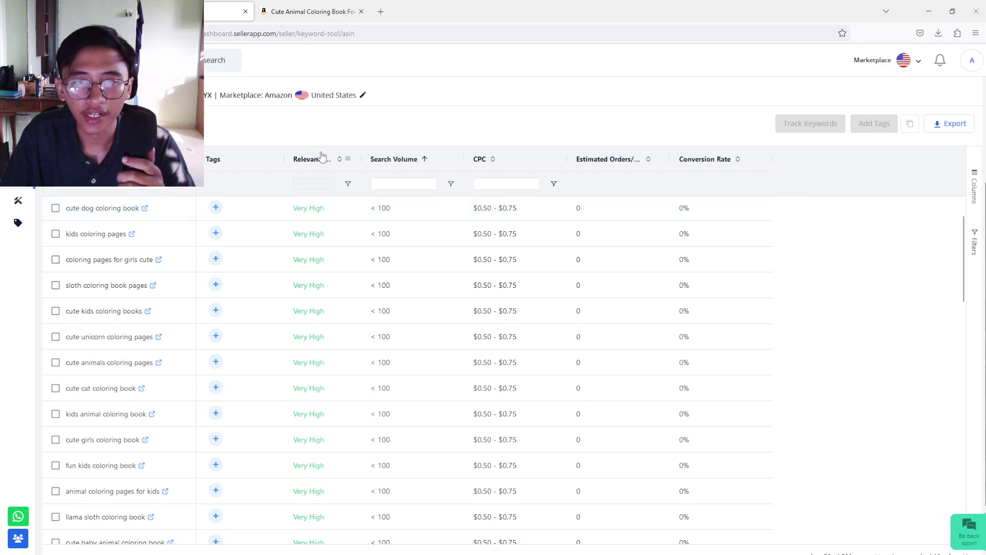
left_click(339, 160)
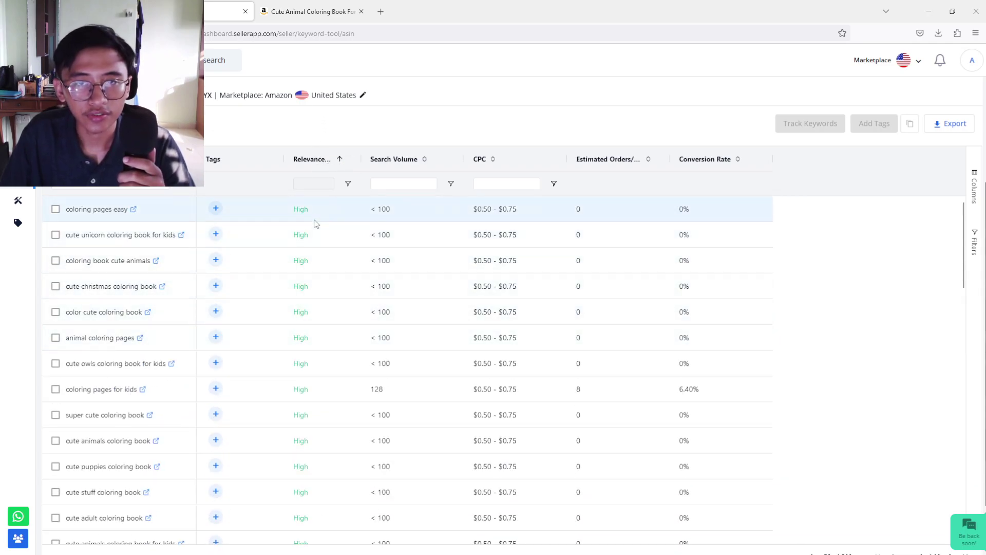
left_click(339, 159)
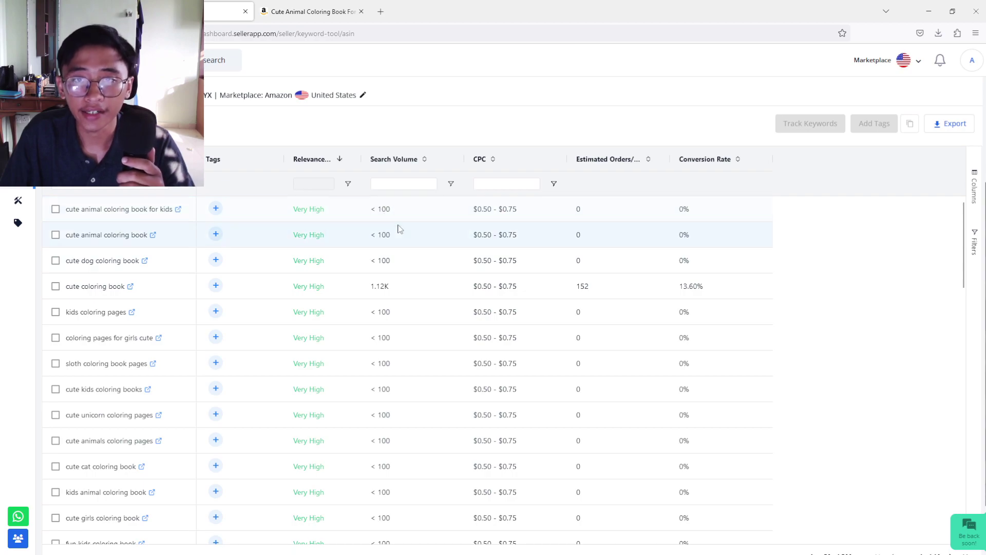
- Sort the keywords by Search Volume, highest first
left_click(397, 159)
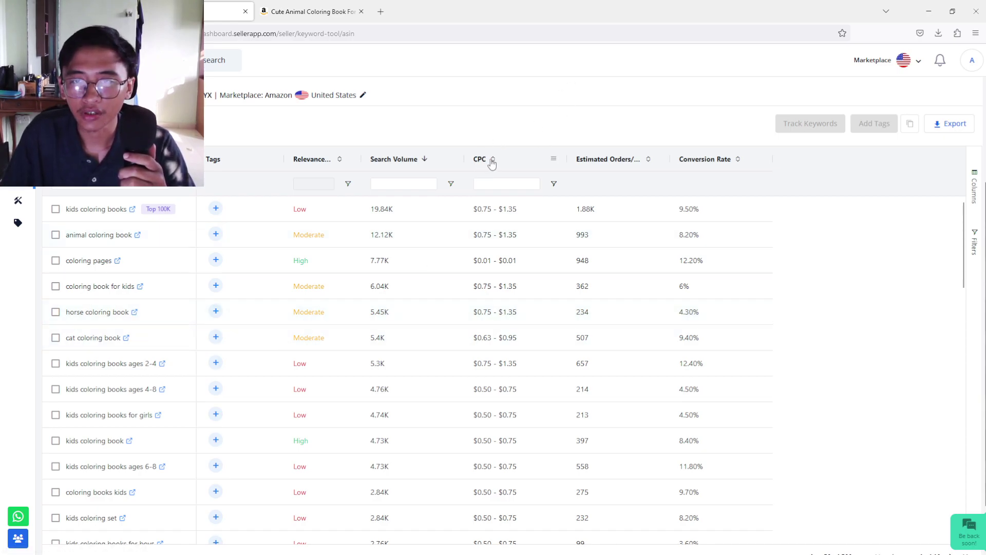
- Remove the CPC column from the keyword table
left_click_drag(492, 163, 535, 97)
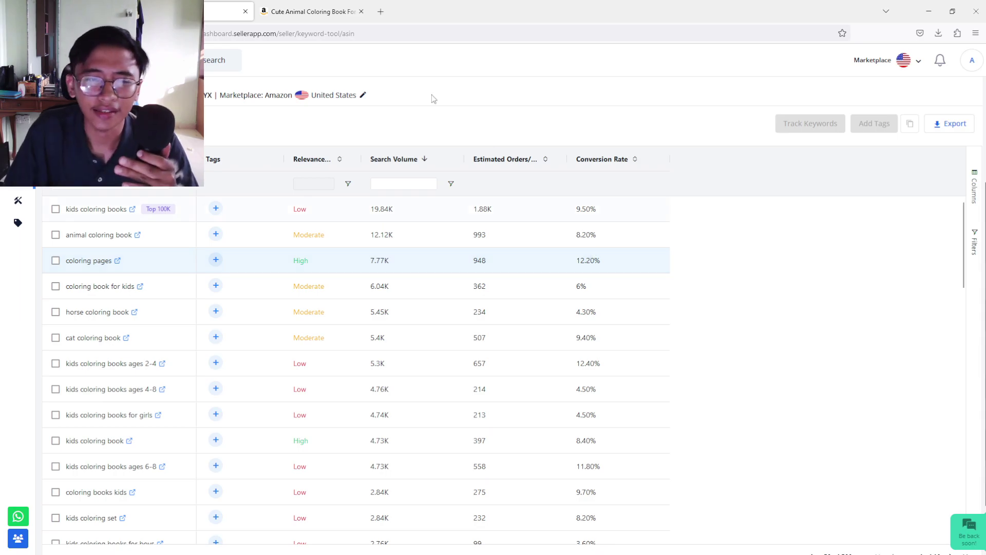
scroll(665, 359, "down", 5)
scroll(664, 359, "down", 10)
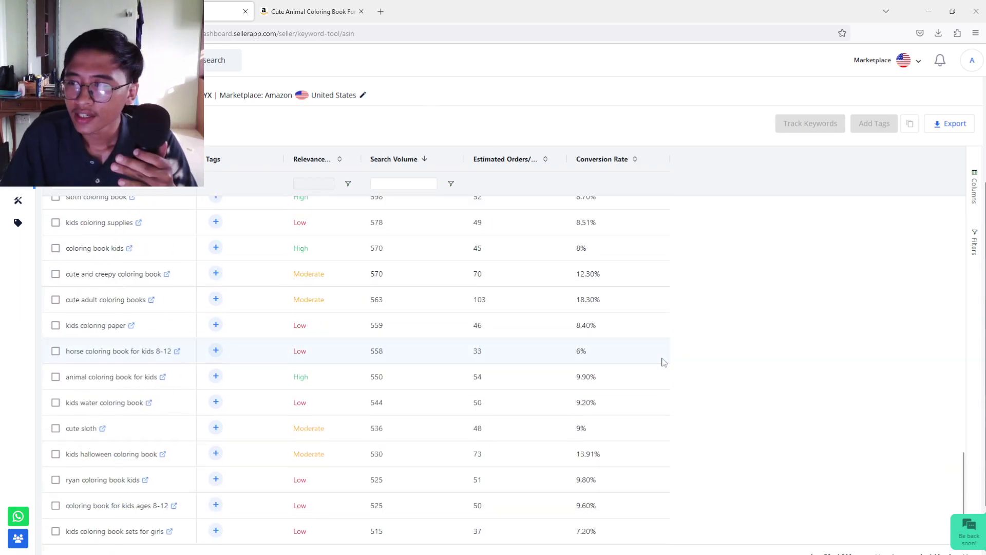
scroll(663, 362, "up", 15)
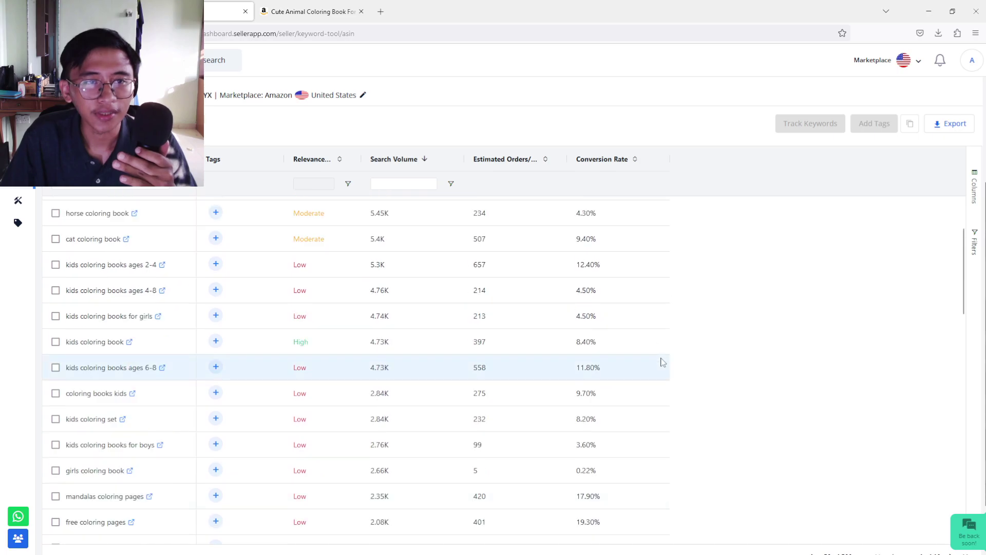
scroll(661, 362, "up", 3)
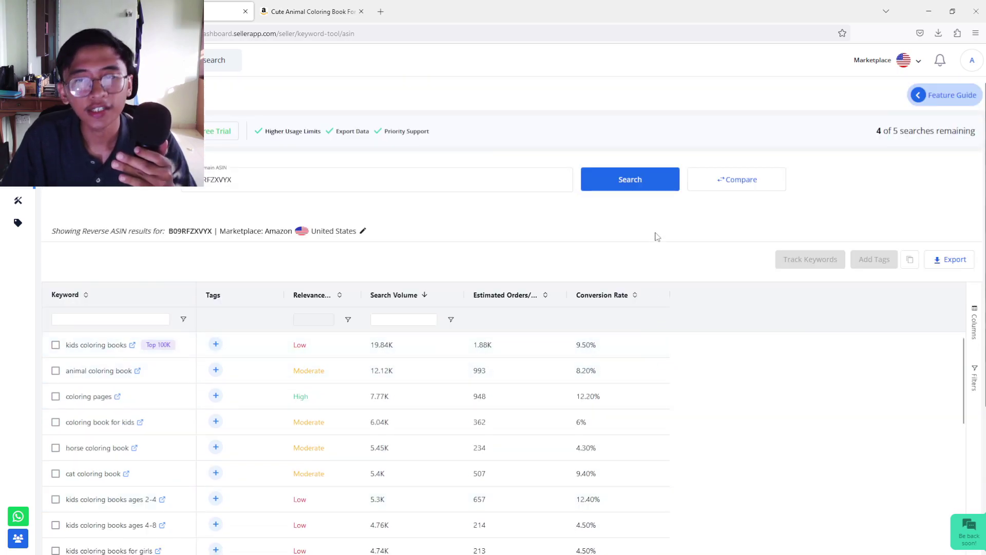